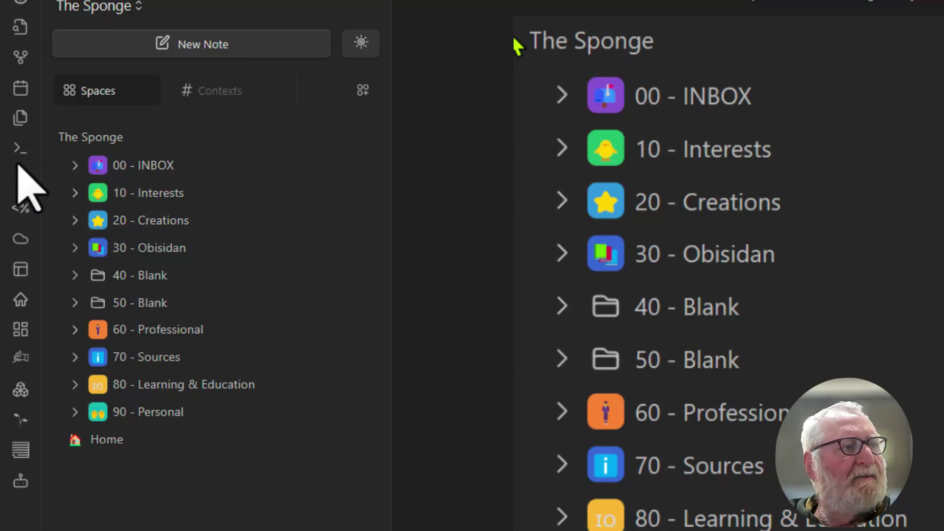
# Step: Briefly expand and re-collapse 00 - INBOX, 10 - Interests and 20 - Creations
pyautogui.click(74, 165)
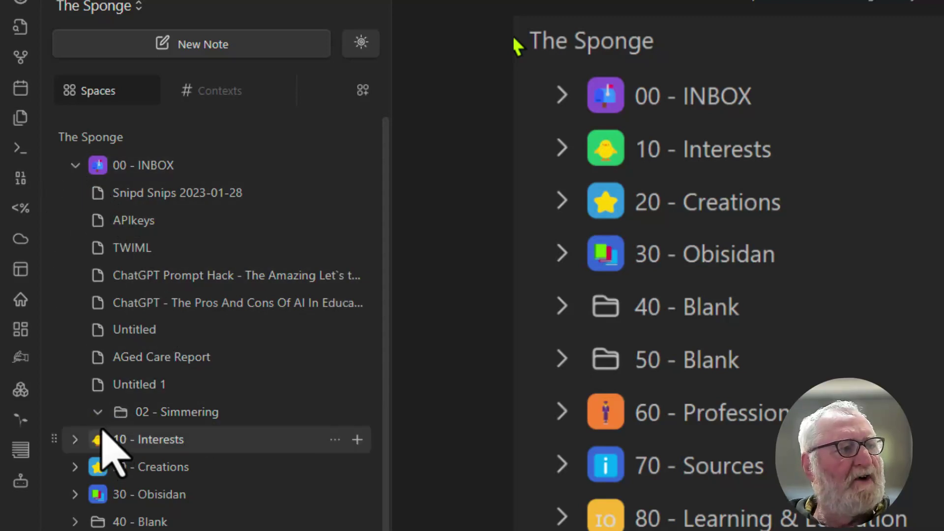
pyautogui.click(98, 412)
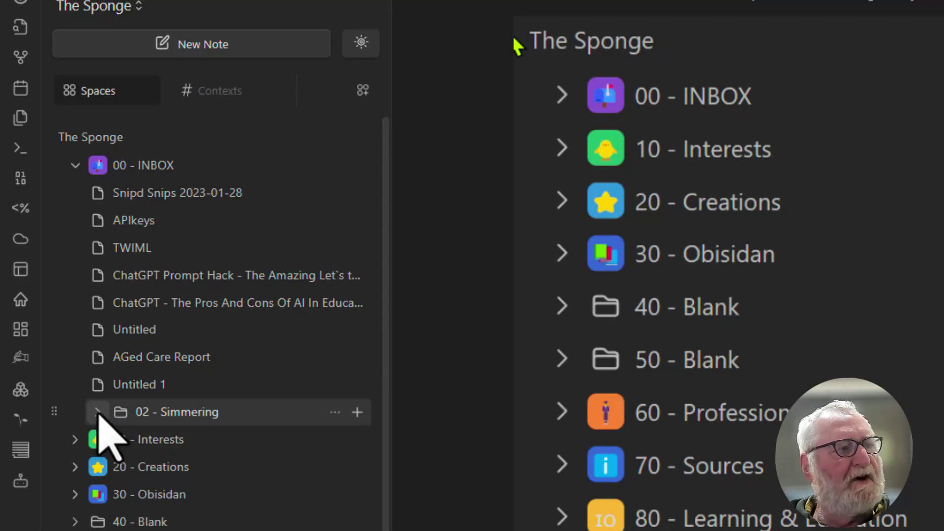
pyautogui.click(75, 166)
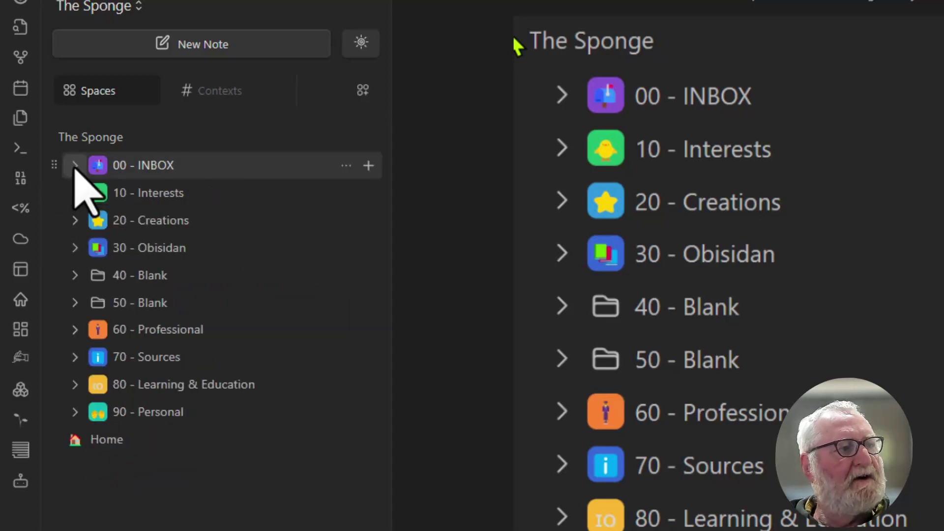
pyautogui.click(75, 192)
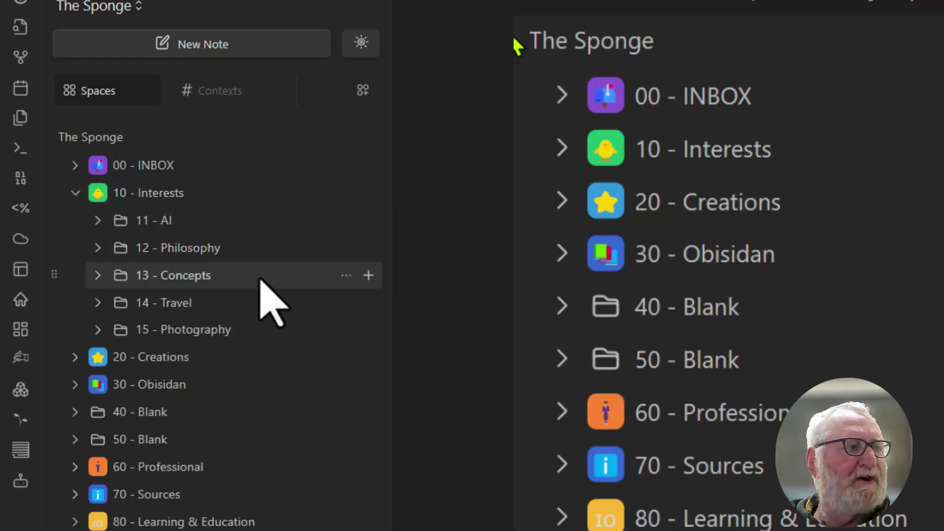
pyautogui.click(68, 193)
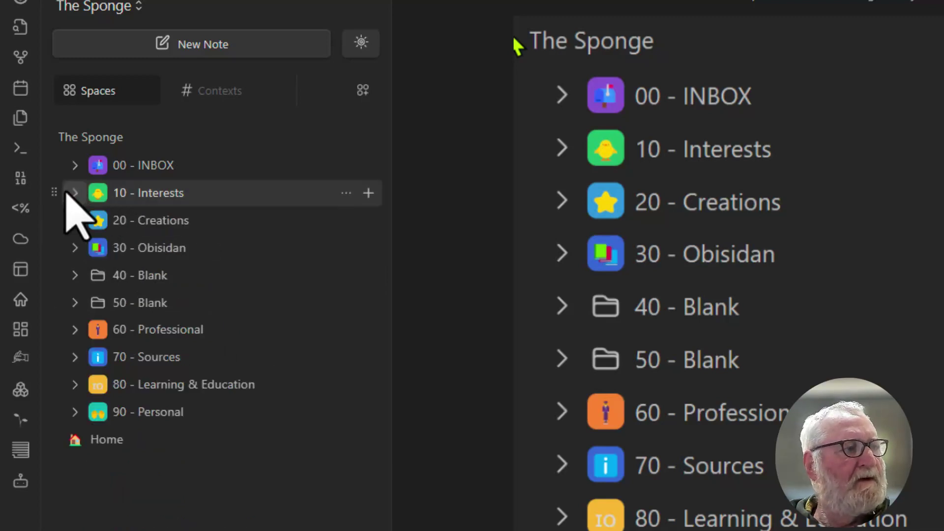
pyautogui.click(75, 221)
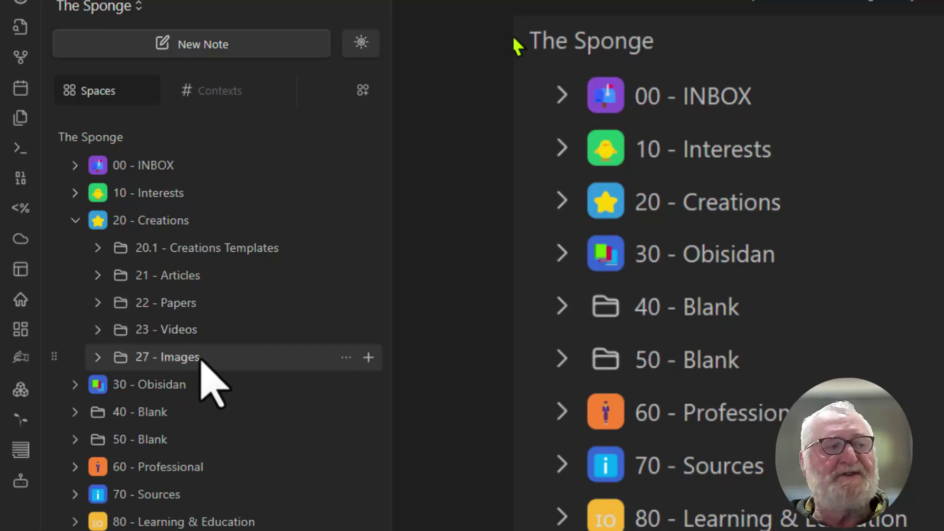
pyautogui.click(75, 222)
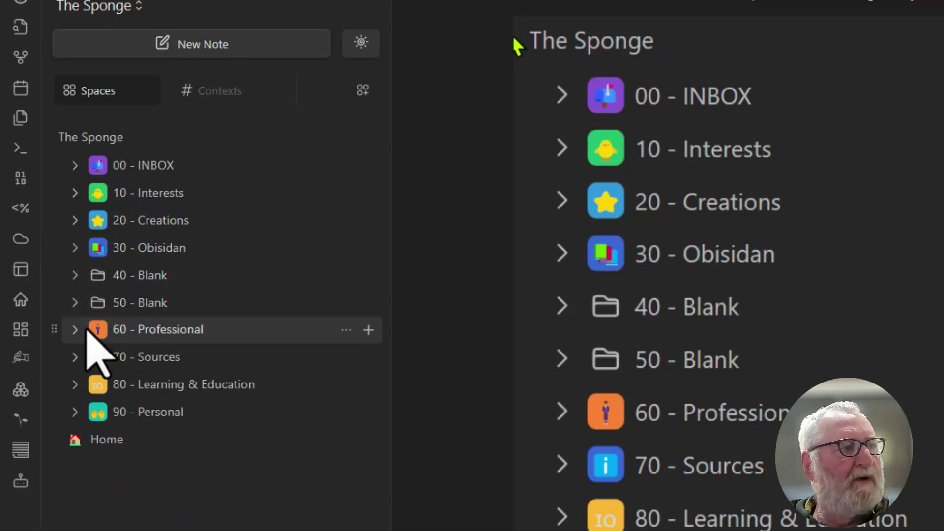
# Step: Preview 60 - Professional, 70 - Sources and 80 - Learning & Education, then expand 30 - Obisidan
pyautogui.click(74, 329)
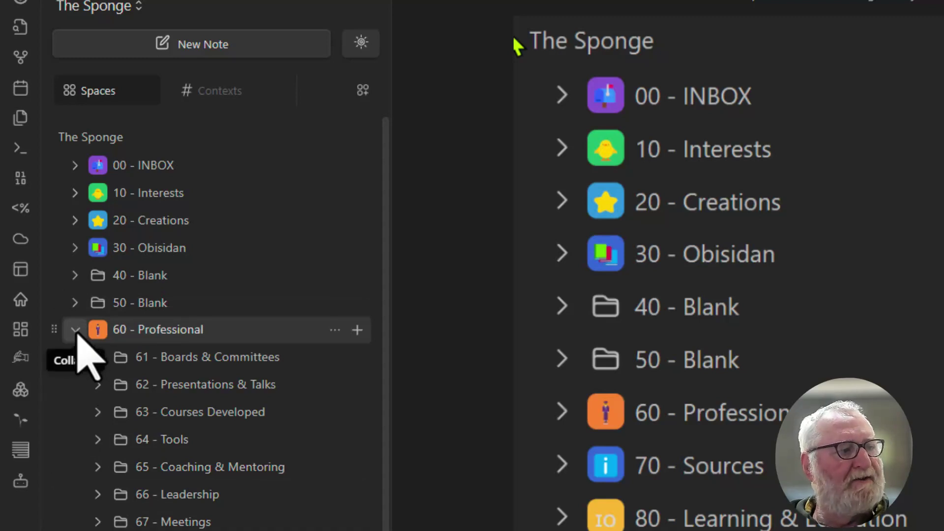
pyautogui.click(75, 330)
pyautogui.click(76, 358)
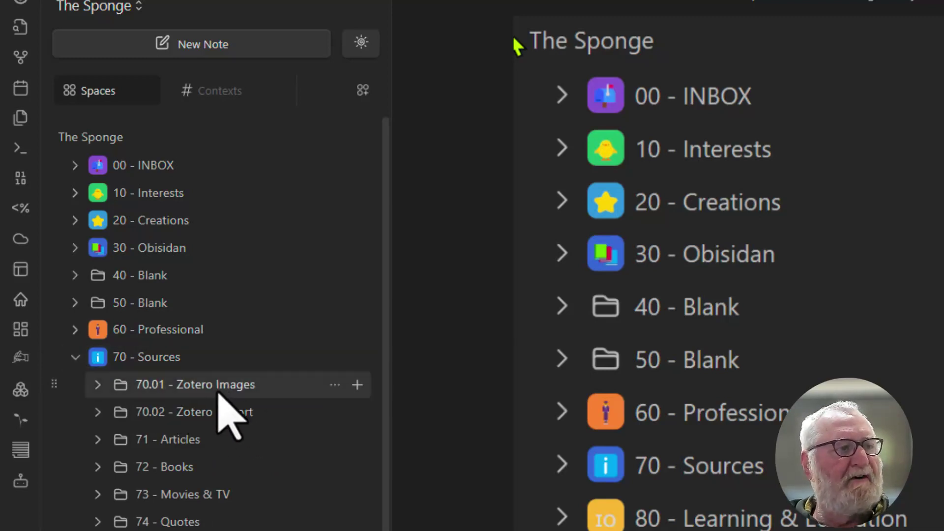
pyautogui.scroll(-2, 227, 439)
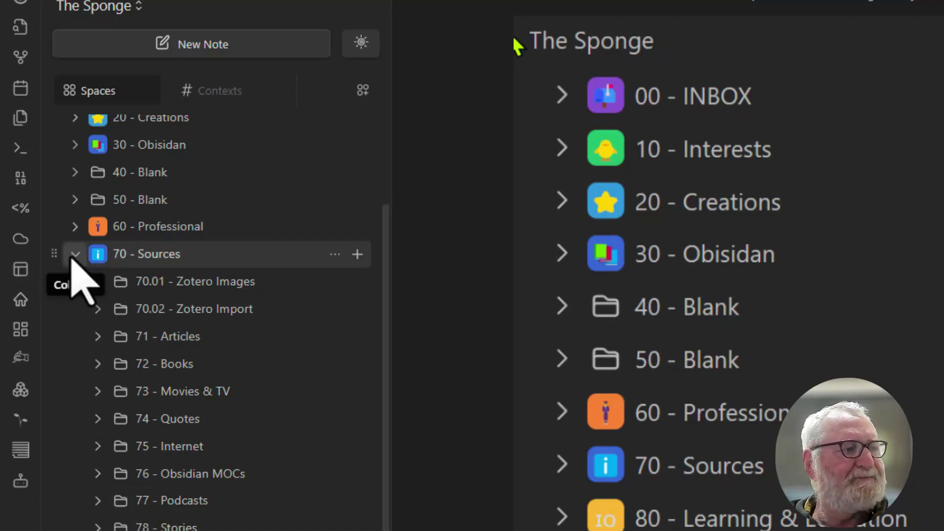
pyautogui.click(75, 254)
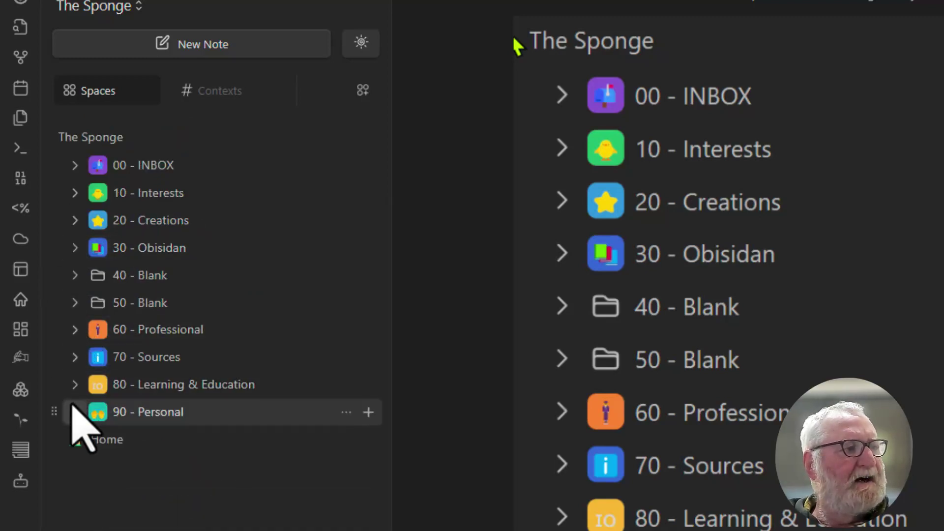
pyautogui.click(75, 384)
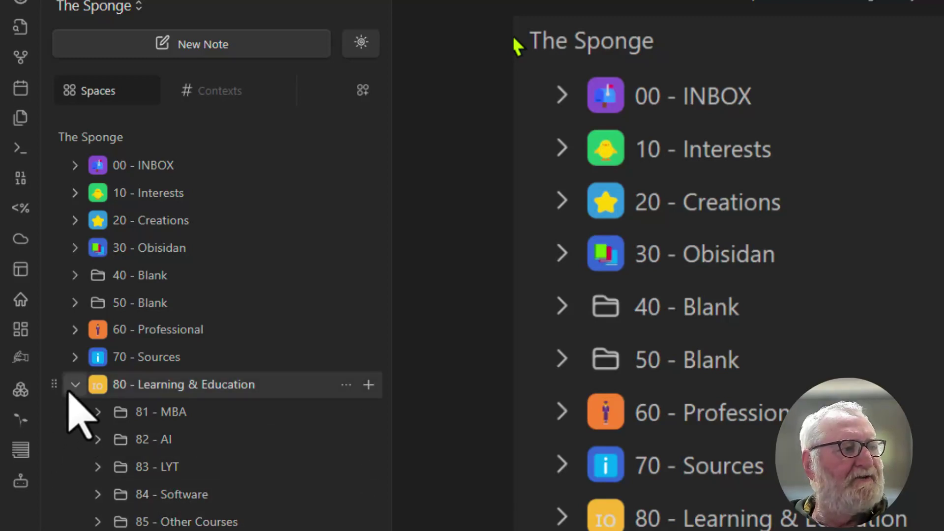
pyautogui.click(74, 385)
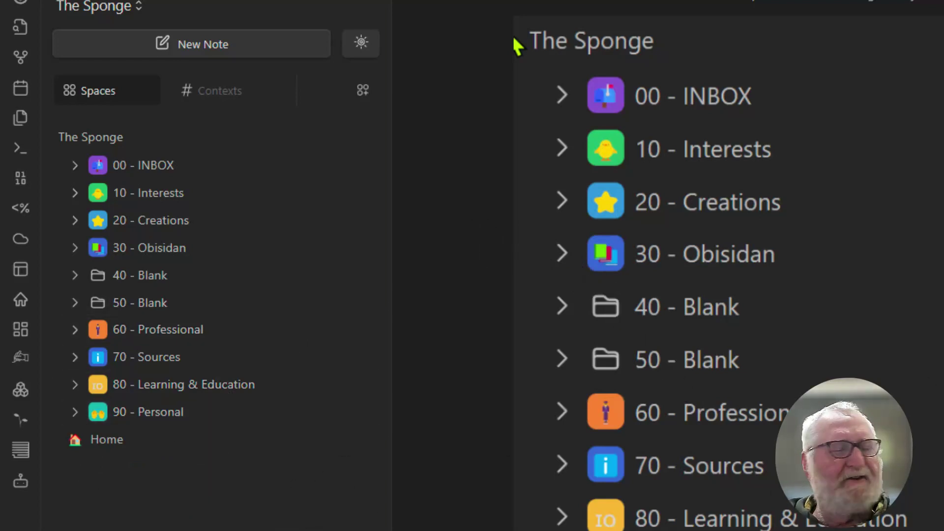
pyautogui.click(562, 253)
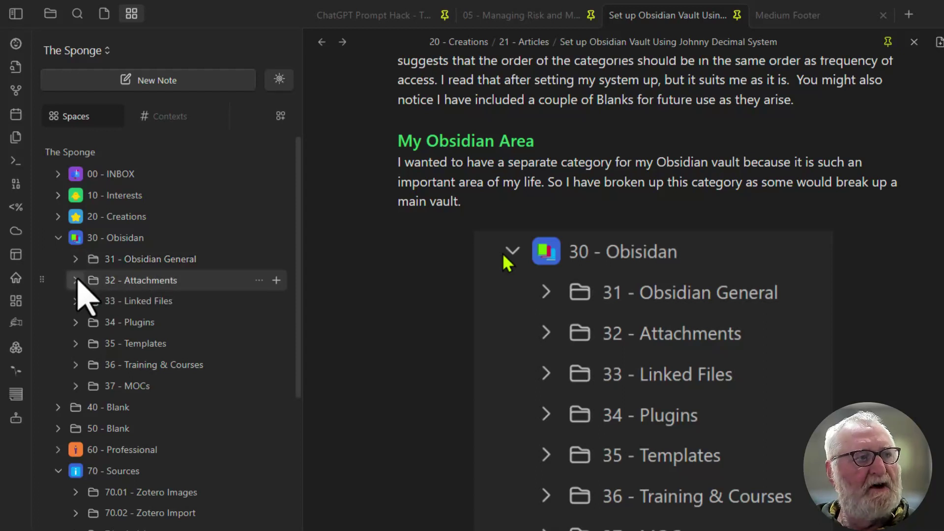
# Step: Peek inside 32 - Attachments, 33 - Linked Files and 34 - Plugins, collapsing each again
pyautogui.click(76, 281)
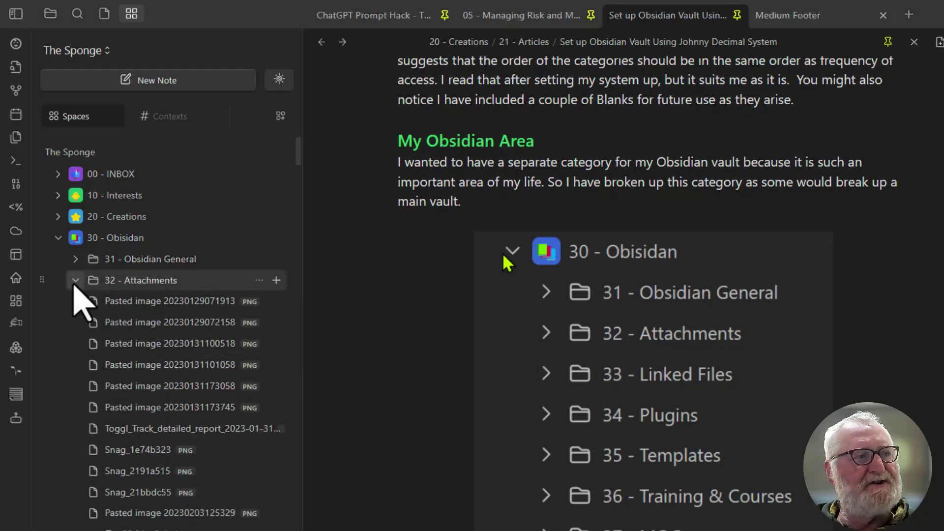
pyautogui.click(76, 280)
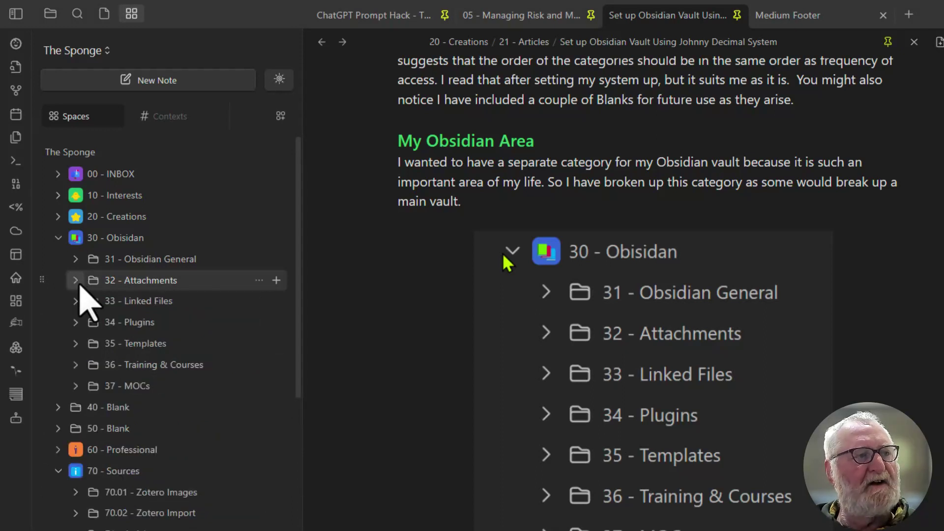
pyautogui.click(76, 301)
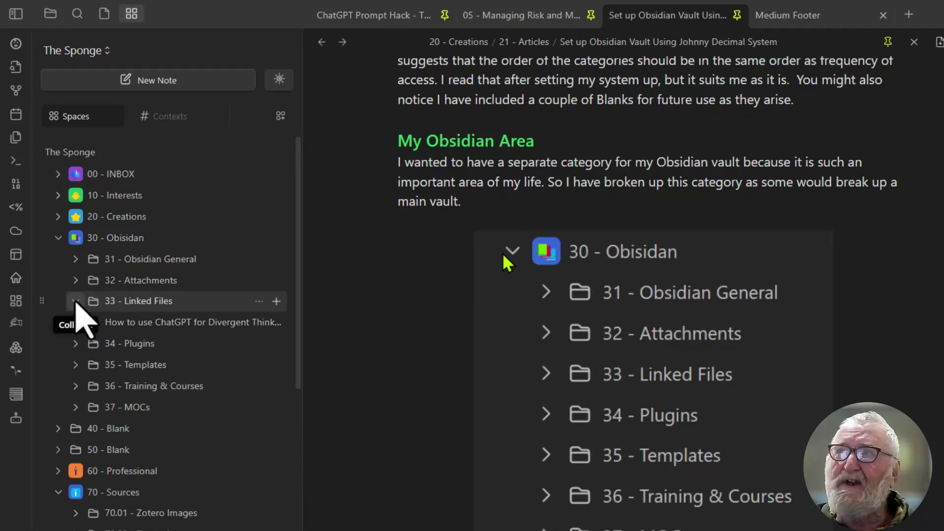
pyautogui.click(76, 300)
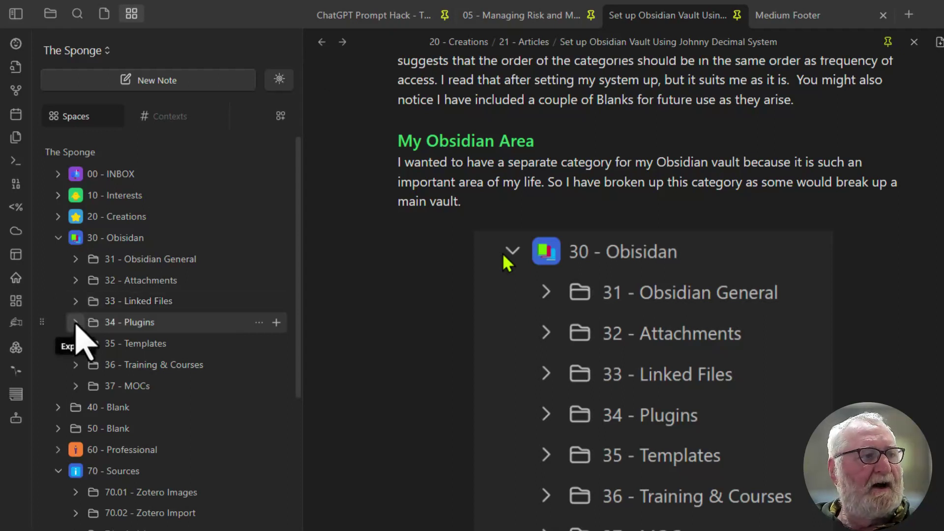
pyautogui.click(76, 322)
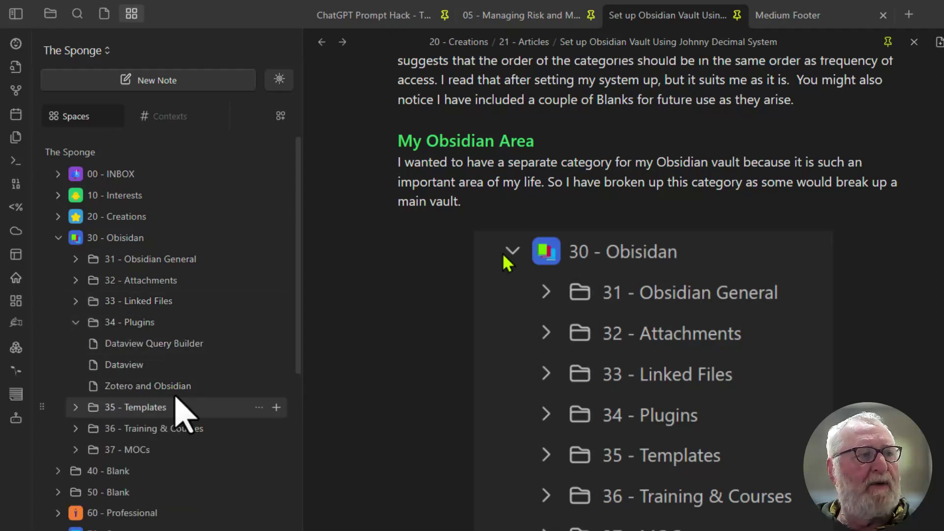
pyautogui.click(77, 325)
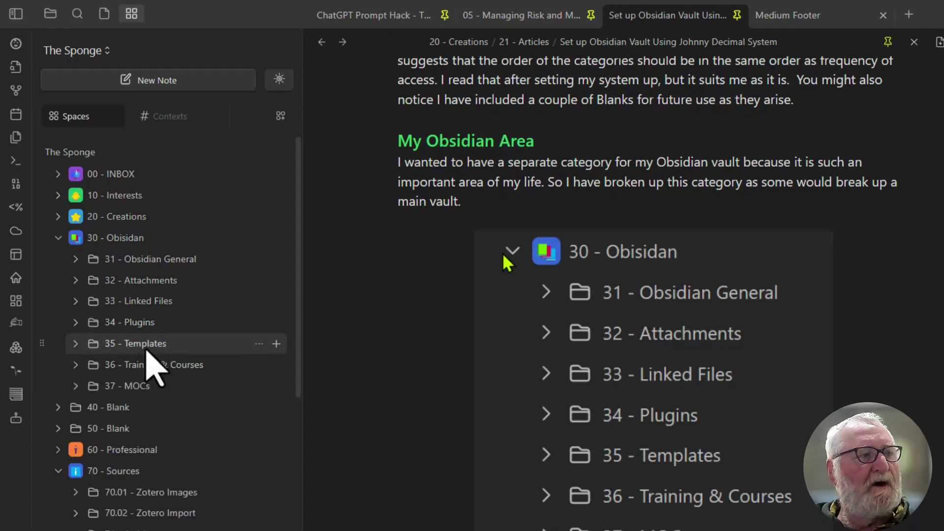
# Step: Expand 35 - Templates to show Smart Prompts, Text Generator Prompts and the template notes
pyautogui.click(75, 343)
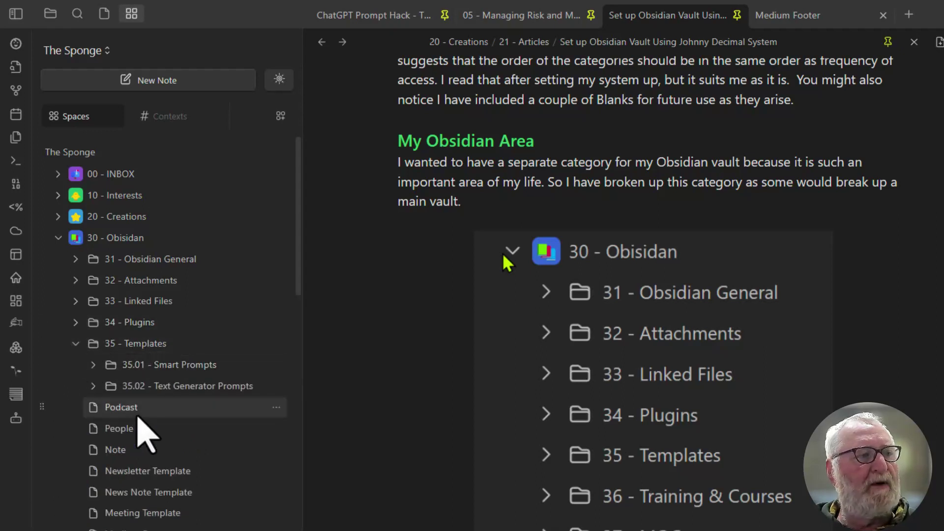
pyautogui.scroll(-8, 143, 485)
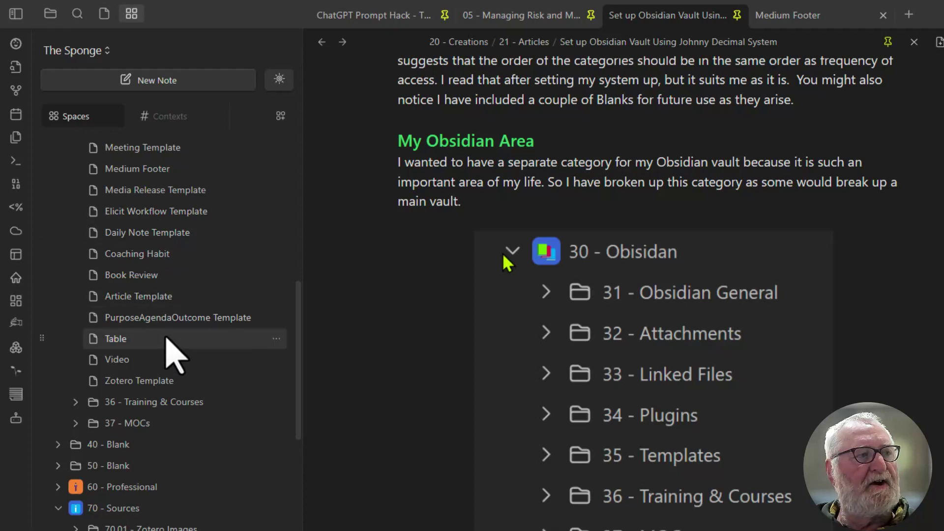
pyautogui.scroll(8, 167, 344)
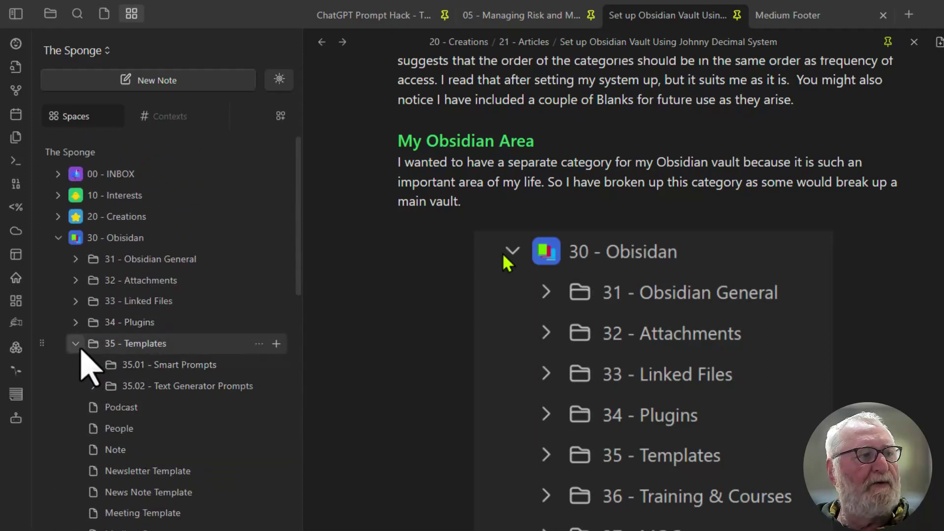
# Step: Collapse 35 - Templates, briefly view the 37 - MOCs notes, and collapse 70 - Sources
pyautogui.click(76, 343)
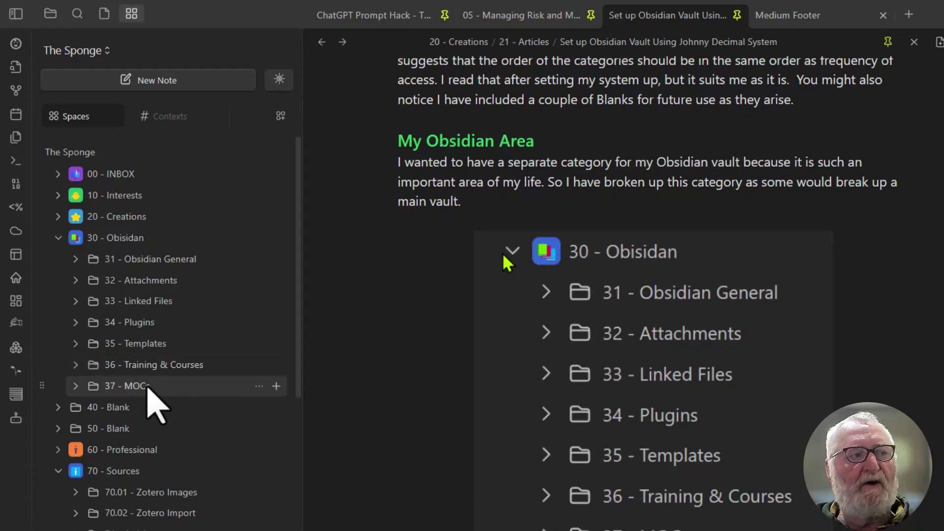
pyautogui.click(75, 385)
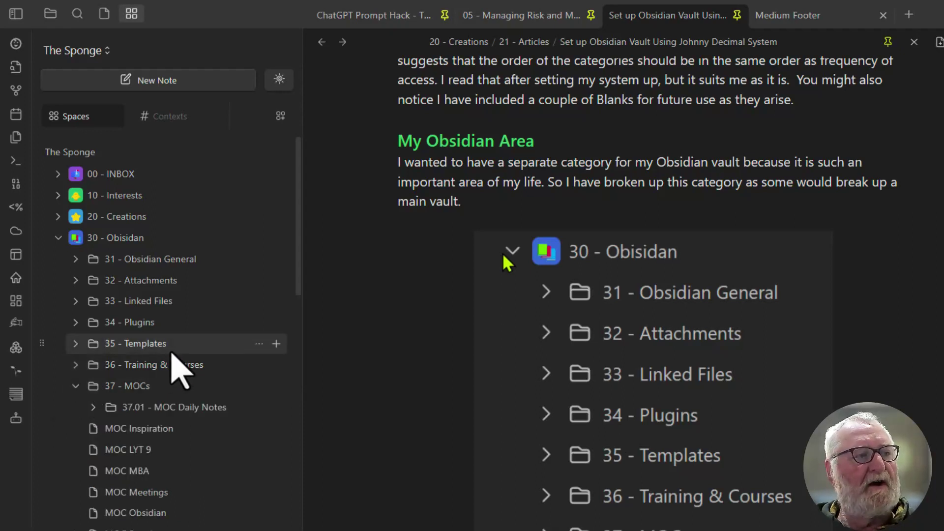
pyautogui.scroll(-7, 177, 367)
pyautogui.scroll(5, 178, 364)
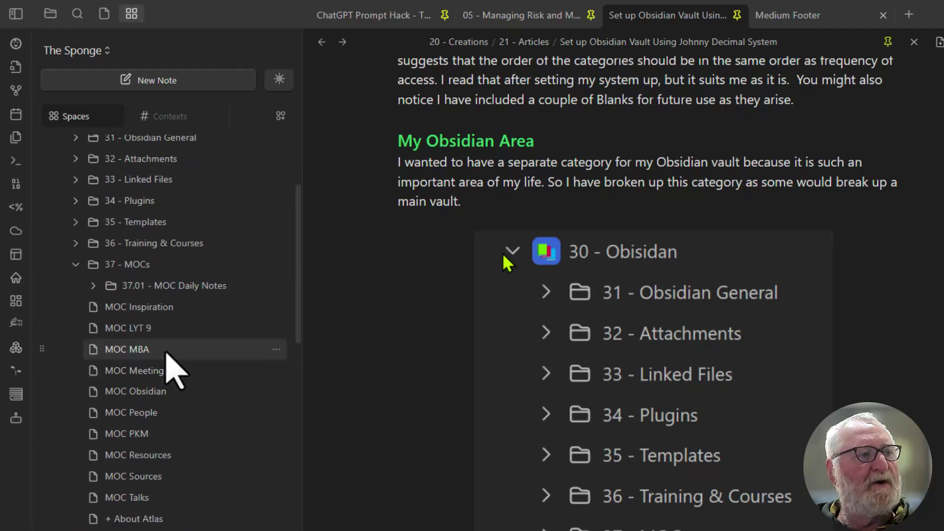
pyautogui.click(75, 264)
pyautogui.scroll(-2, 202, 396)
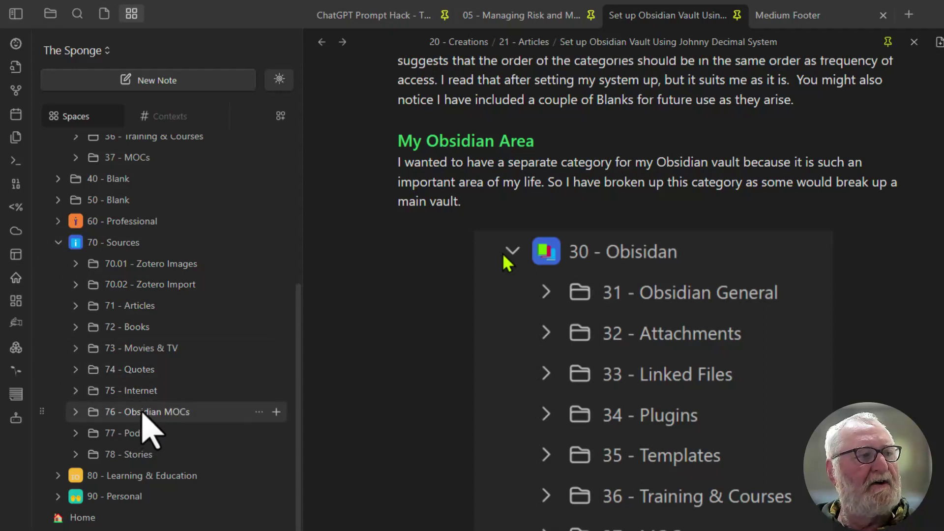
pyautogui.click(57, 243)
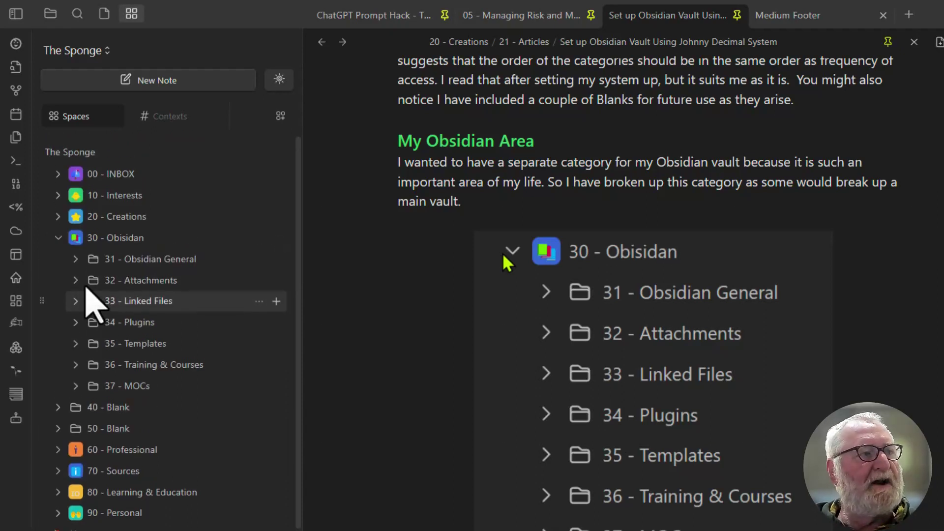